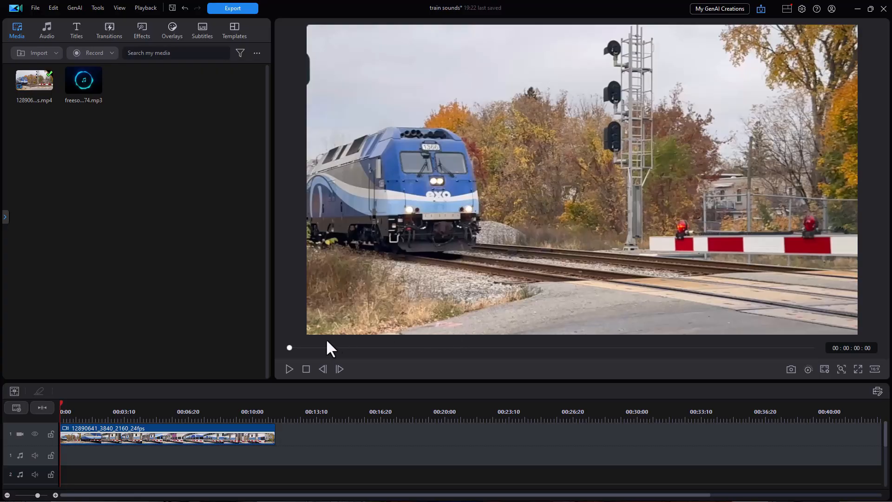
Step: Play the opening seconds of the train video on the timeline and pause it
click(289, 369)
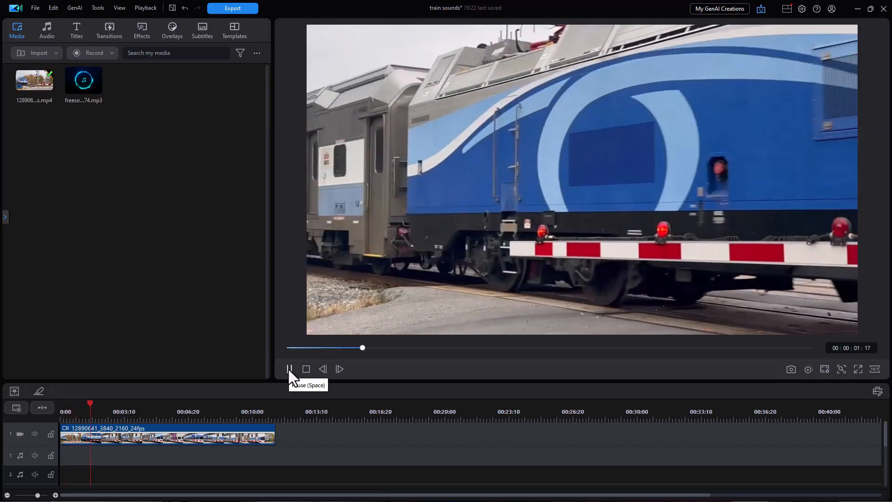
click(288, 369)
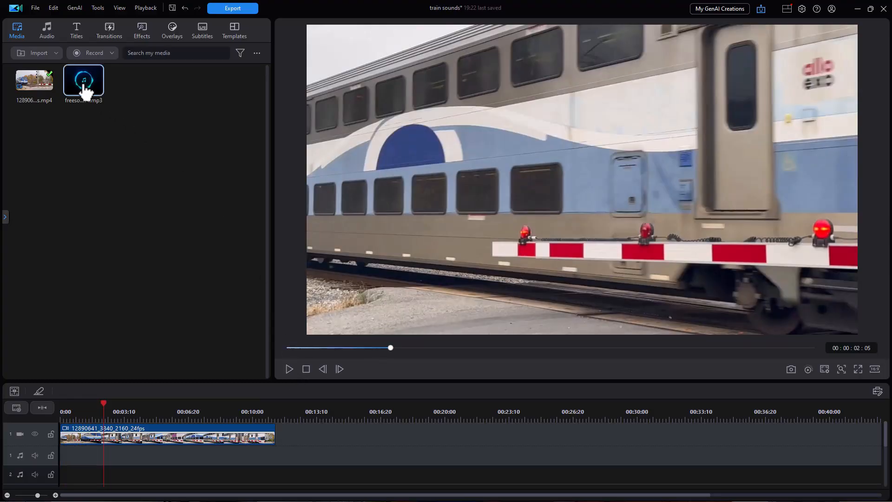
Step: Place the freesound train MP3 on the first audio track at about 00:13:10, past the video clip, and play its opening
drag(84, 88, 325, 454)
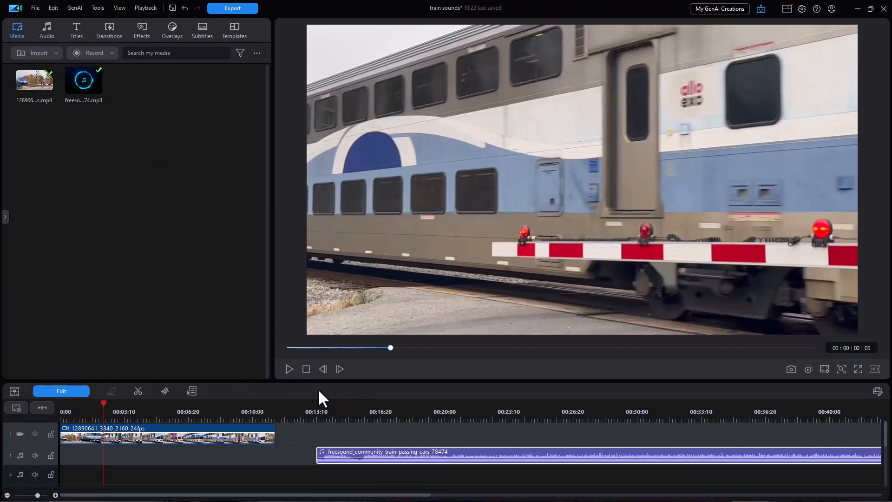
click(321, 410)
key(space)
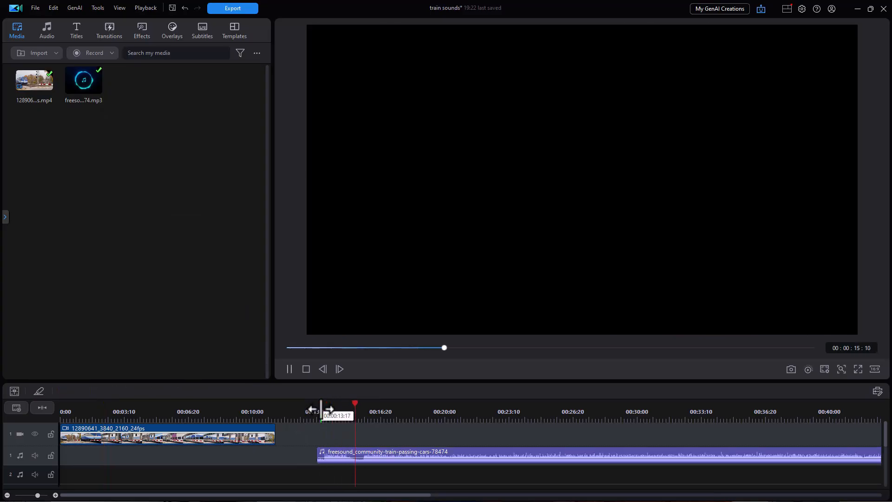
key(space)
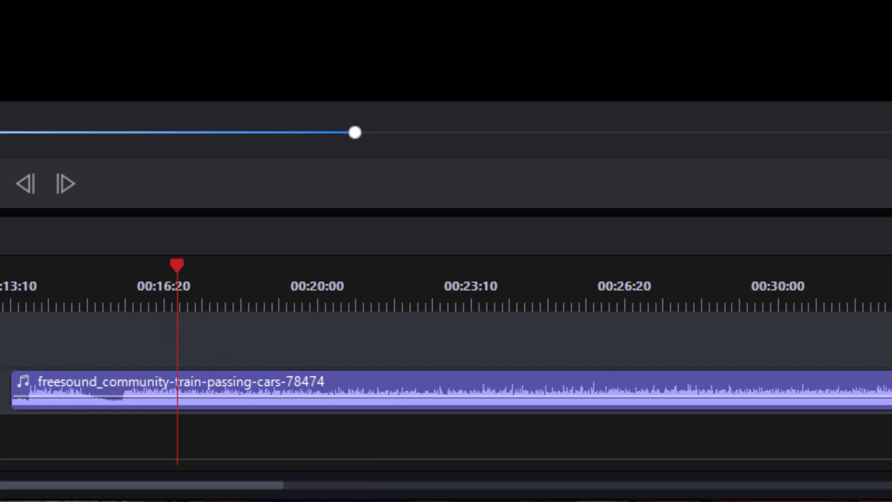
Step: Position the playhead at 00:15:24, where the audio waveform rises again after its early dip
drag(88, 271, 790, 297)
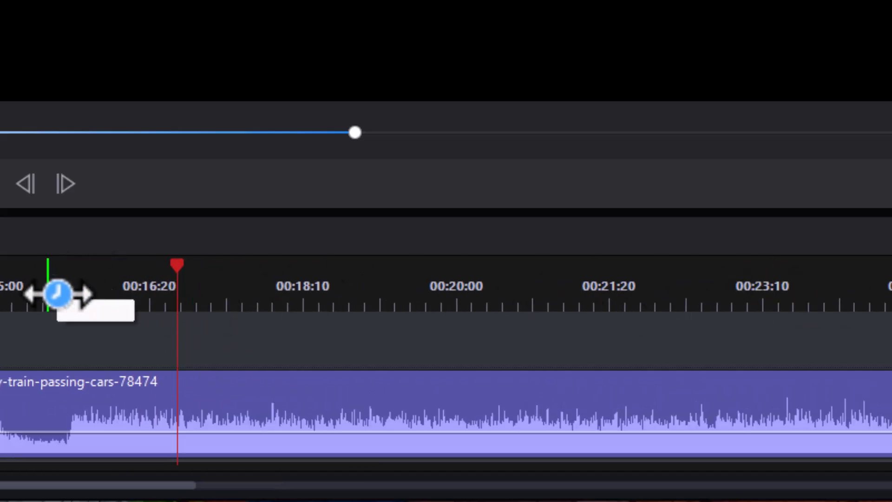
drag(177, 266, 62, 297)
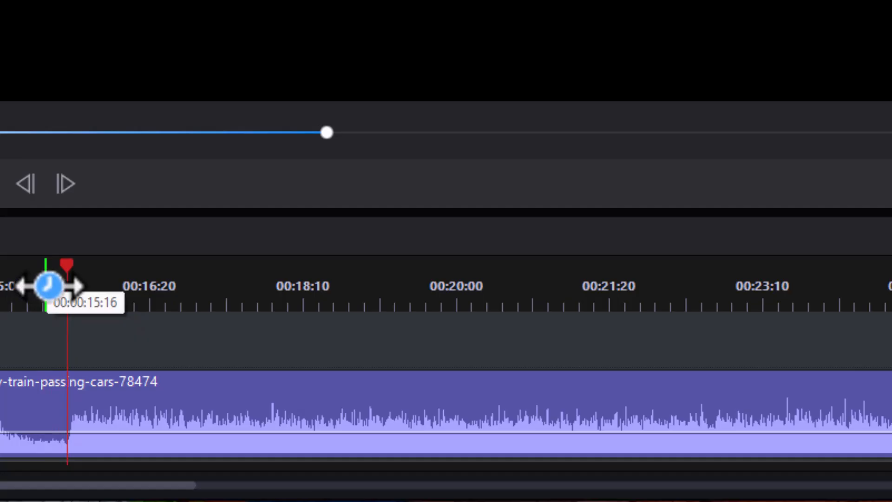
Step: Open the train audio clip in the Audio Editor, locate the end of the early dip at 00:00:02:14, and cancel without changes
click(18, 408)
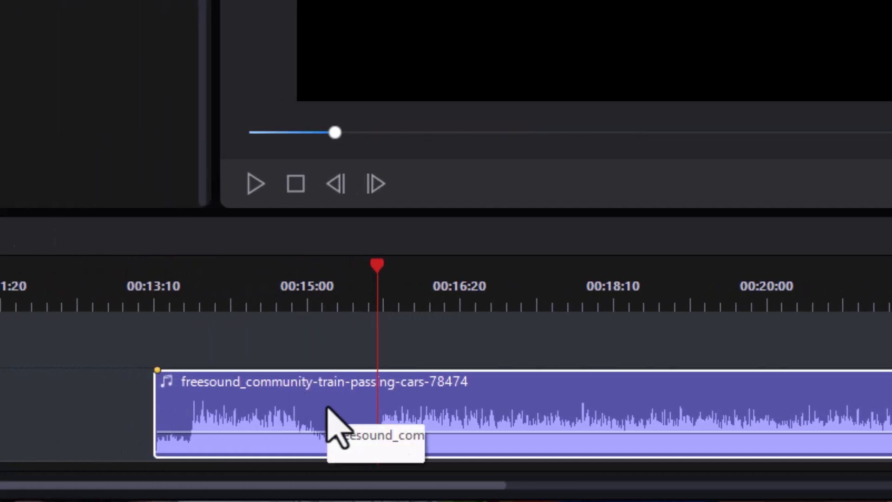
click(326, 408)
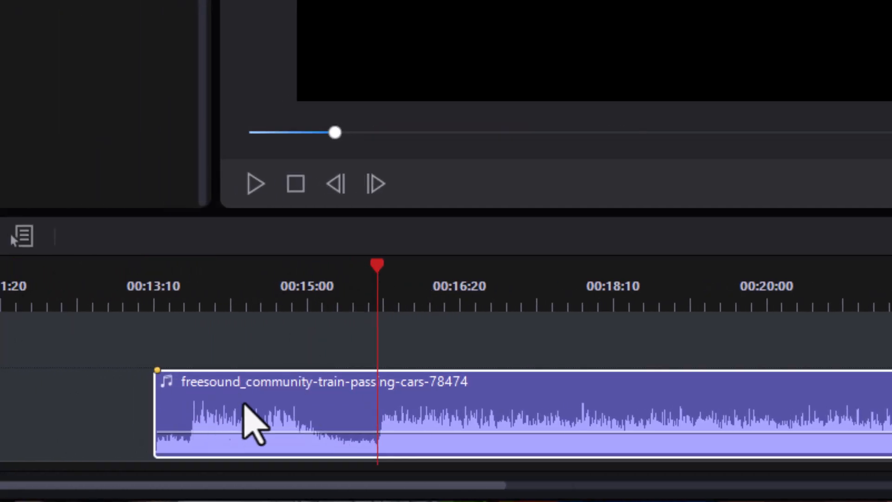
right_click(291, 409)
mouse_move(371, 182)
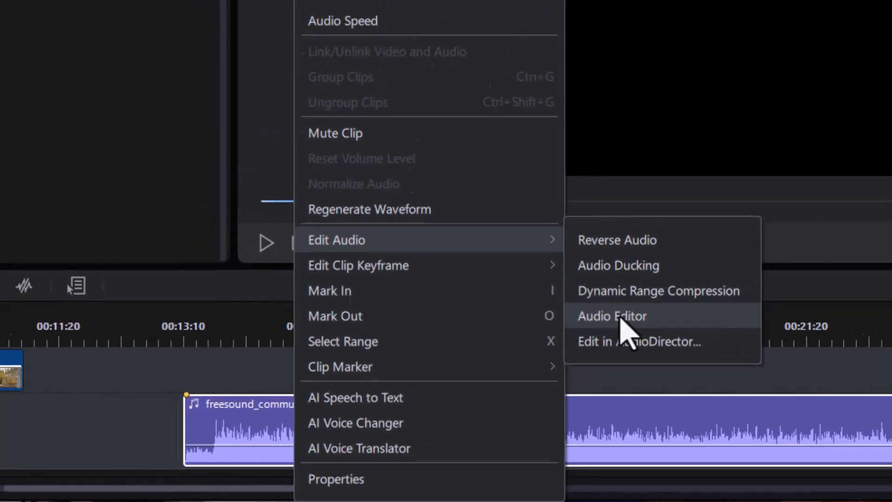
click(691, 275)
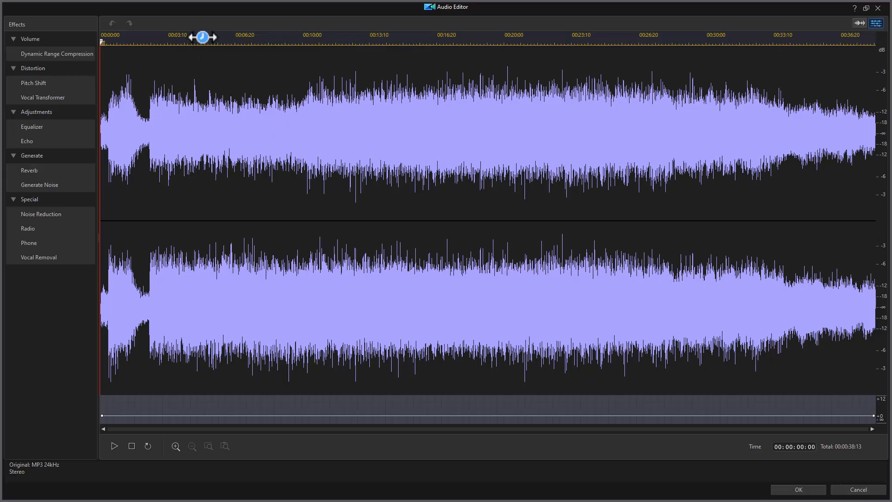
drag(192, 37, 160, 45)
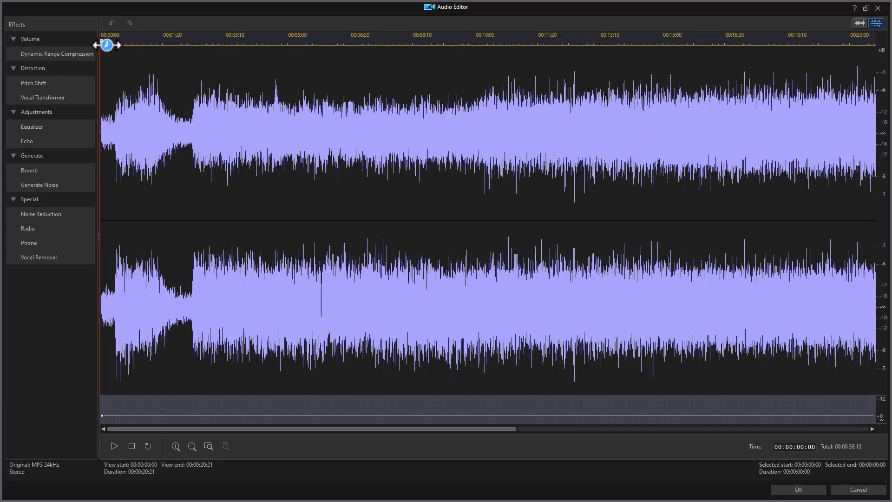
drag(100, 41, 193, 55)
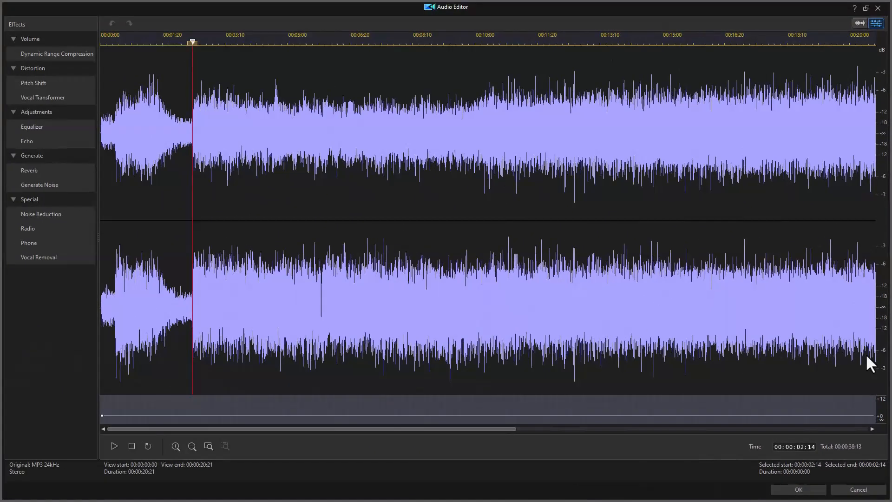
click(864, 490)
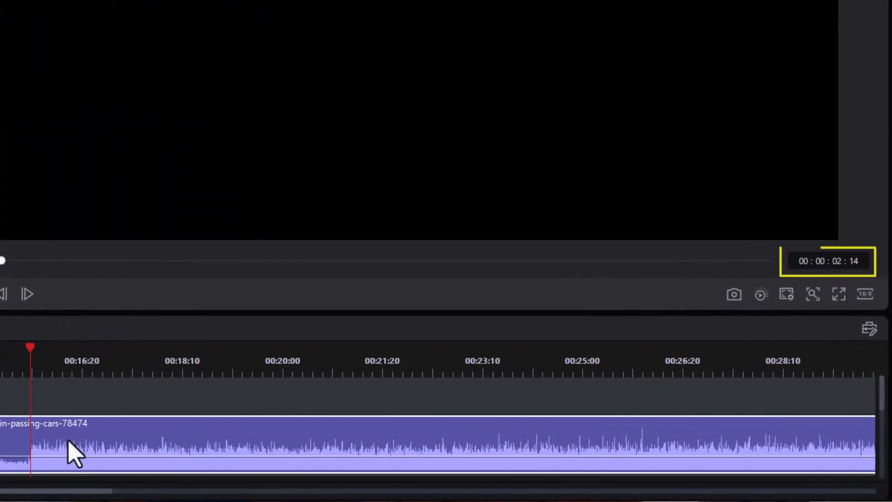
Step: Split the train audio clip at the playhead and remove its first part, leaving the gap
key(ctrl+b)
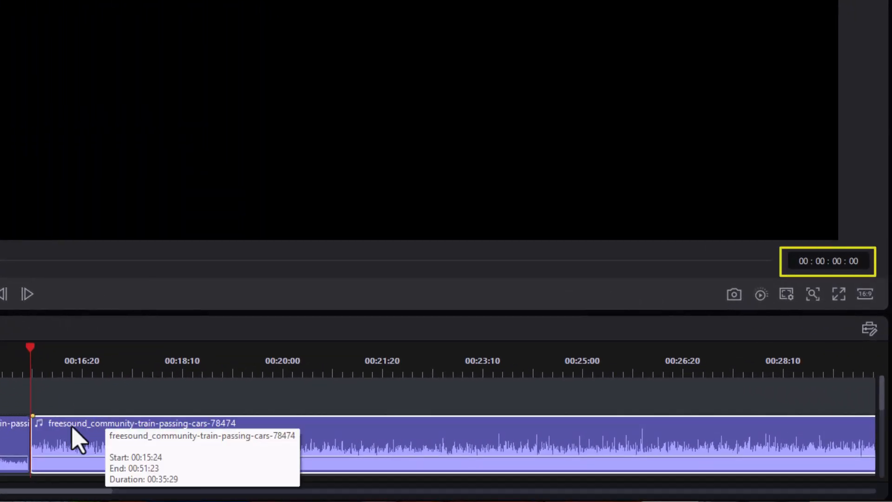
click(6, 444)
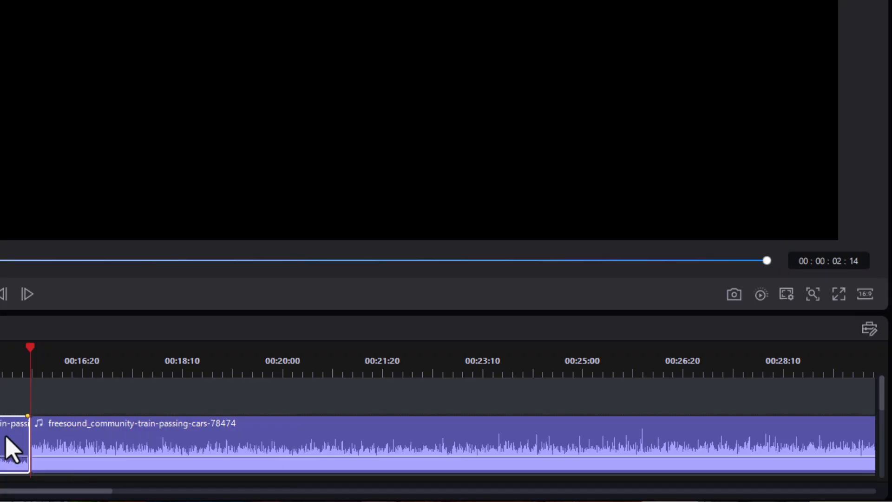
right_click(6, 439)
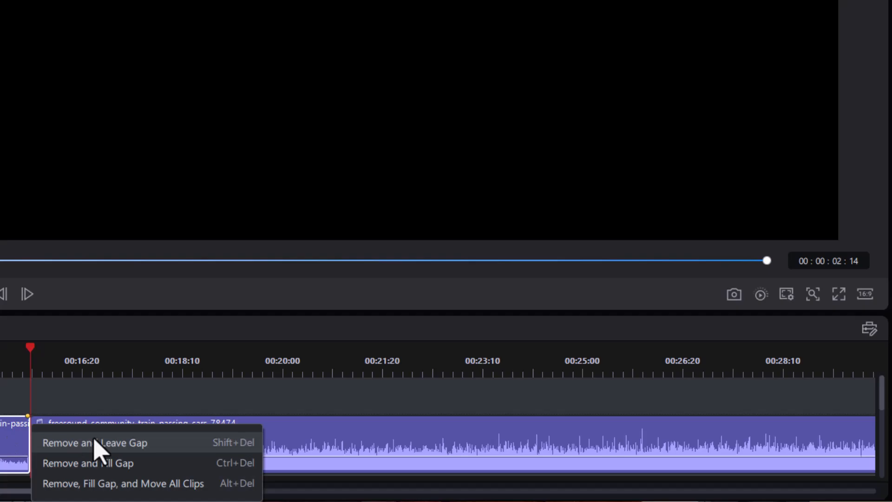
click(117, 442)
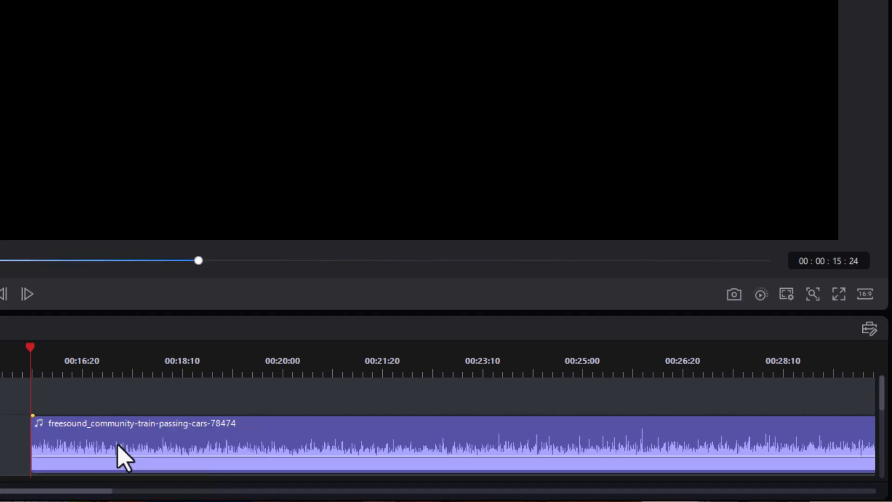
Step: Move the remaining train audio clip to the start of the timeline, aligned beneath the video clip
click(201, 439)
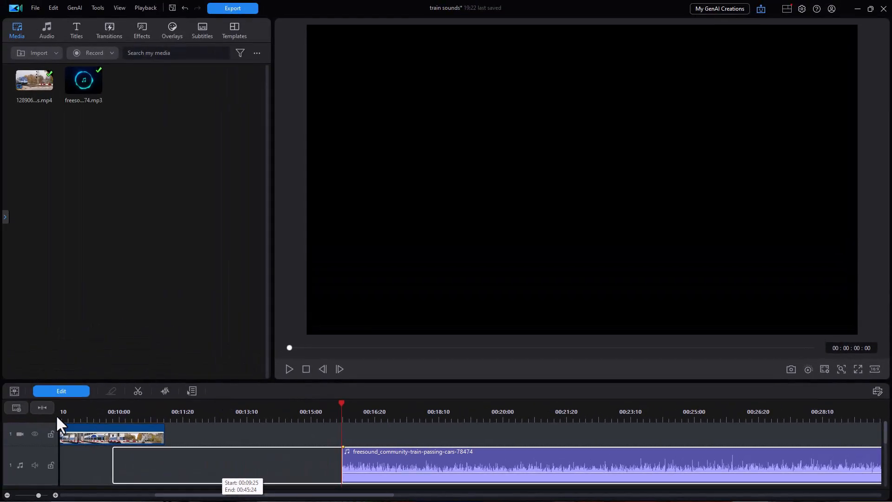
click(39, 405)
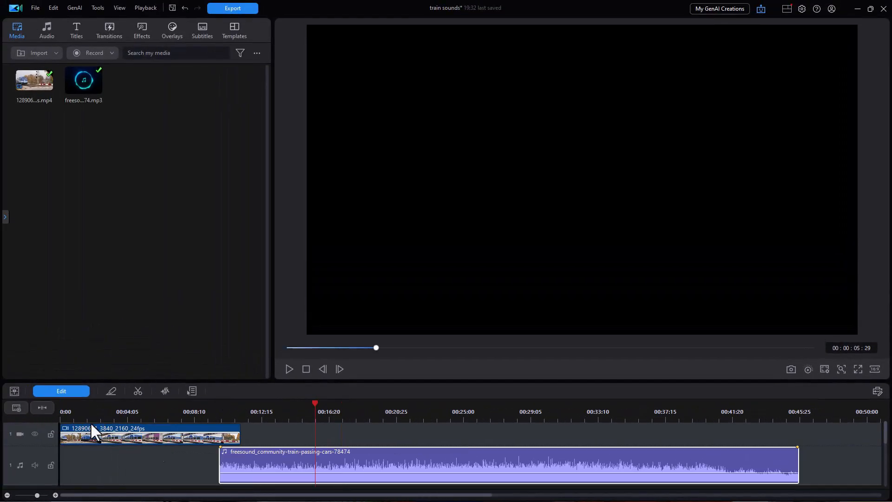
drag(366, 458, 200, 453)
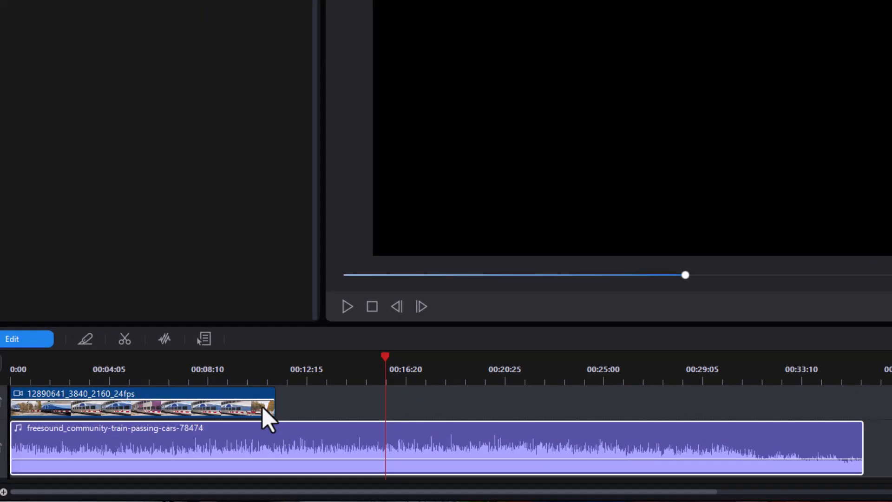
Step: Split the train audio clip at the end of the video clip and delete the excess audio
click(261, 407)
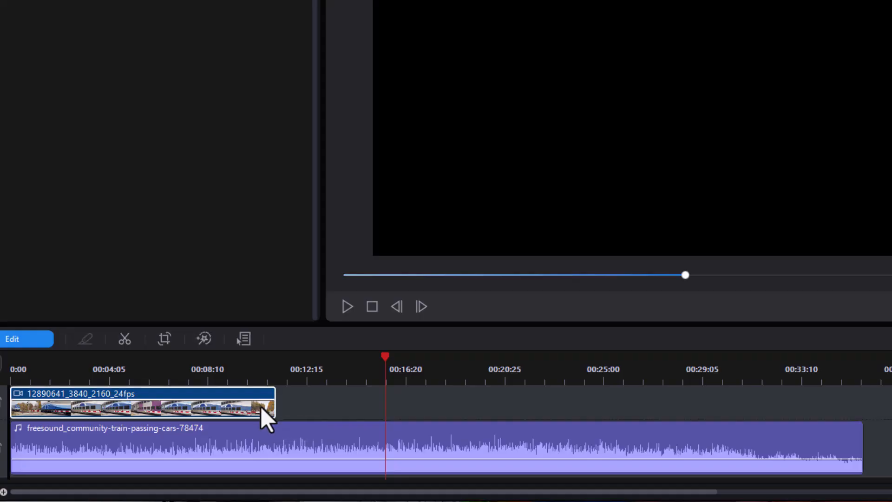
key(End)
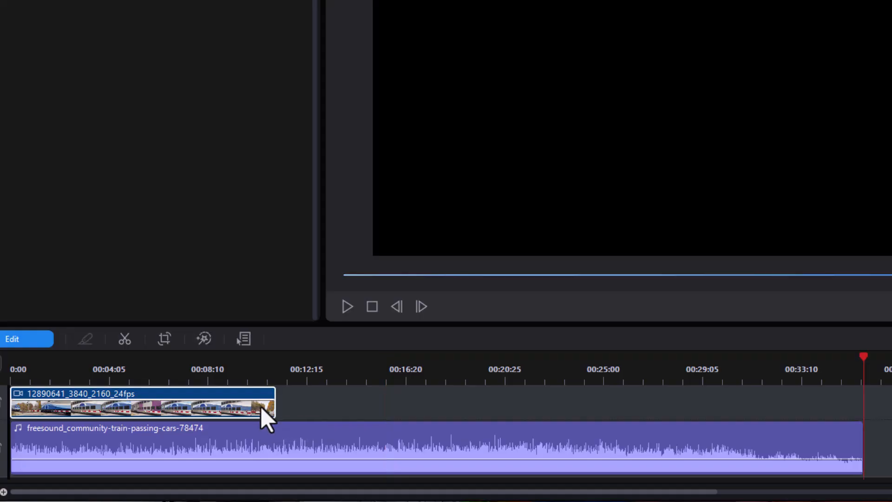
key(Home)
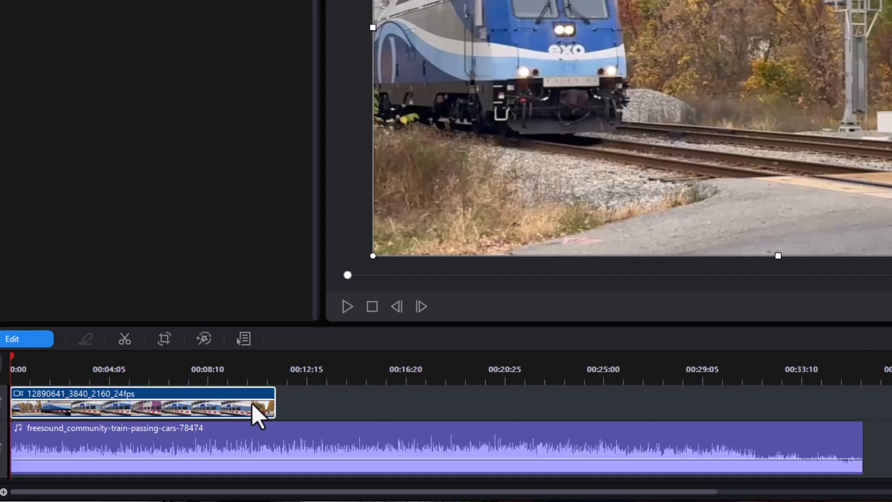
key(shift+End)
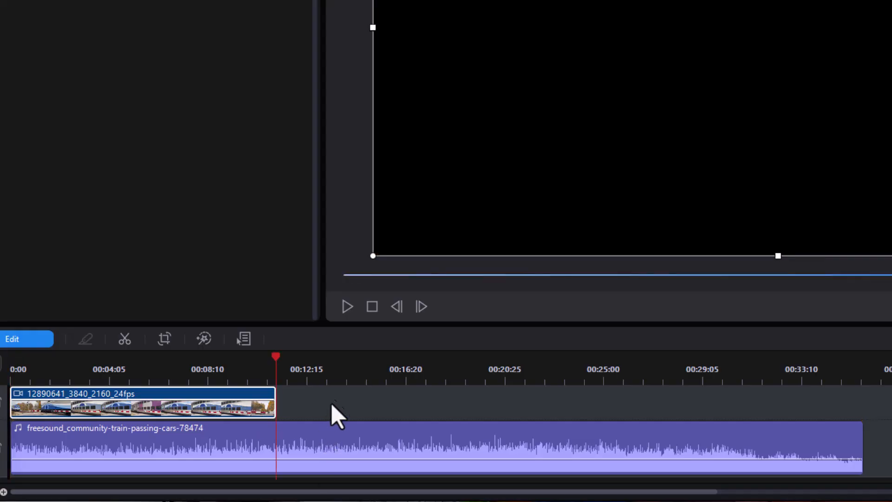
click(324, 436)
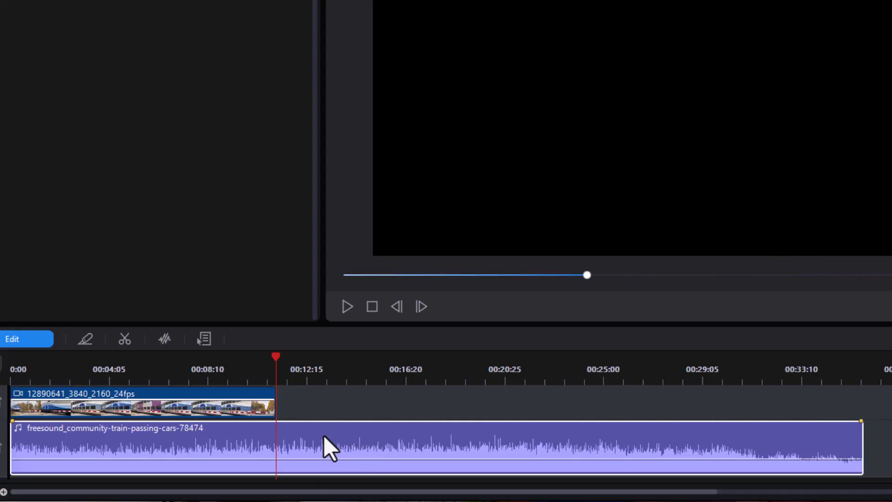
key(ctrl+t)
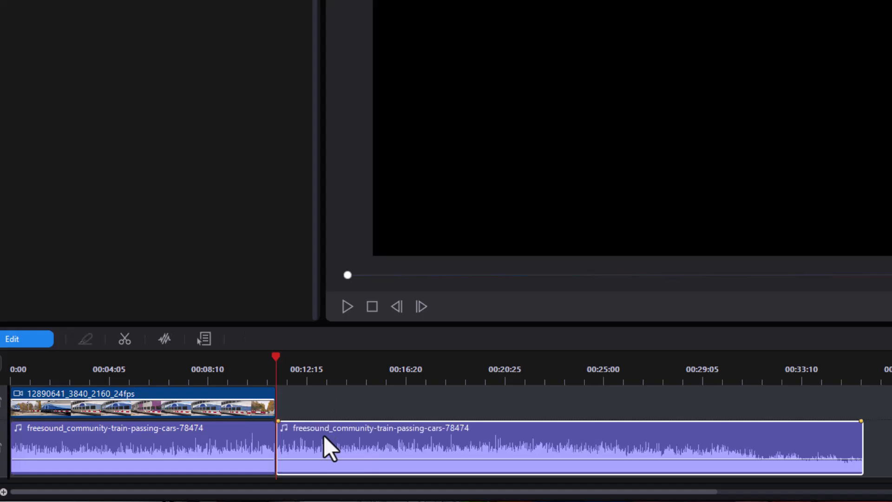
key(Delete)
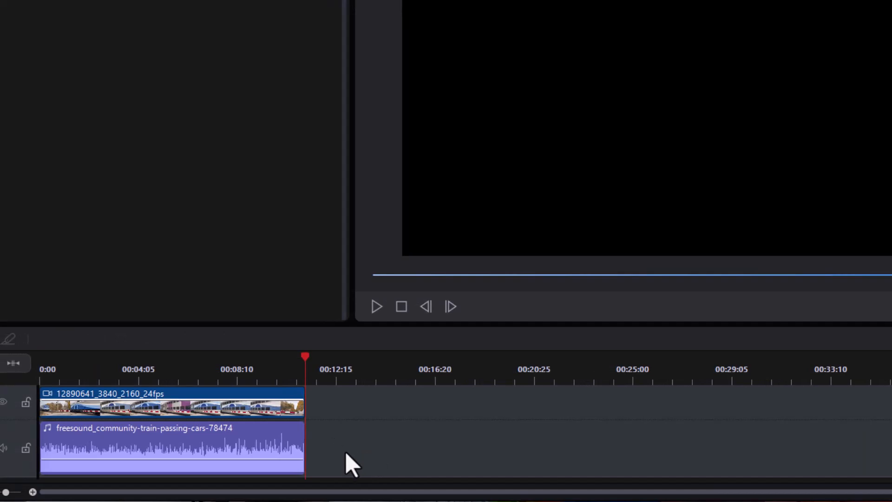
Step: Link the train video clip and the trimmed train audio clip together
drag(343, 451, 252, 403)
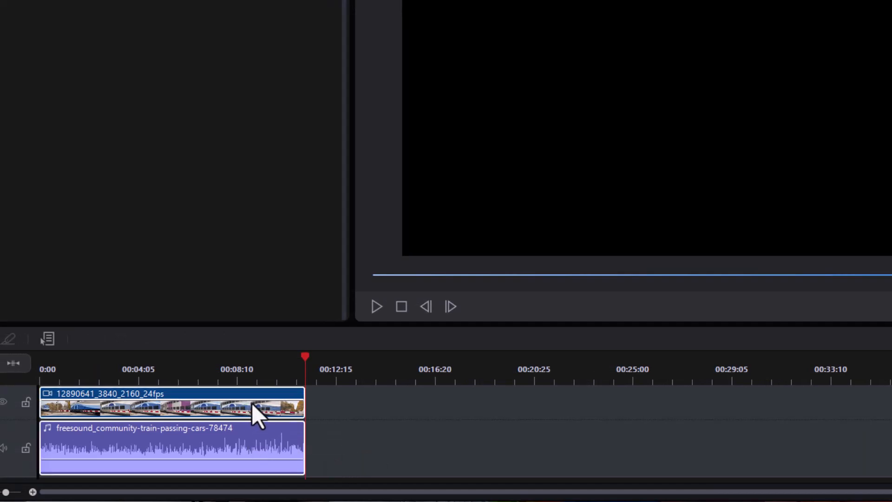
right_click(262, 405)
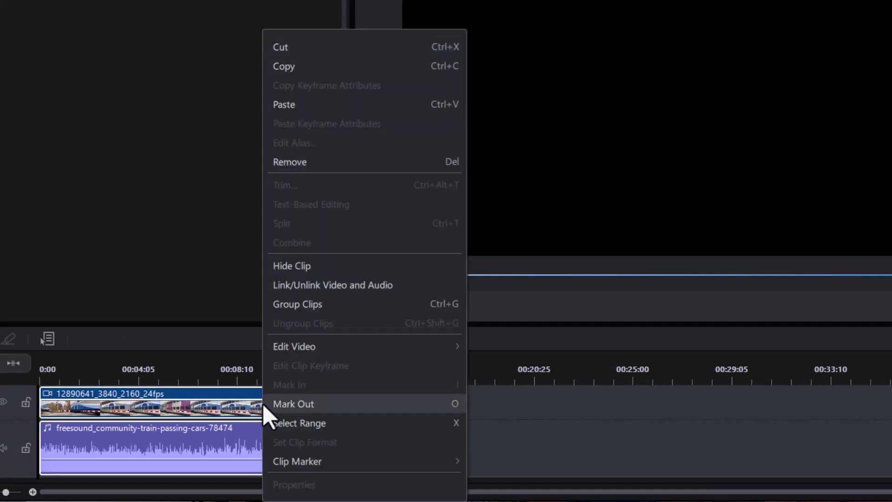
click(316, 286)
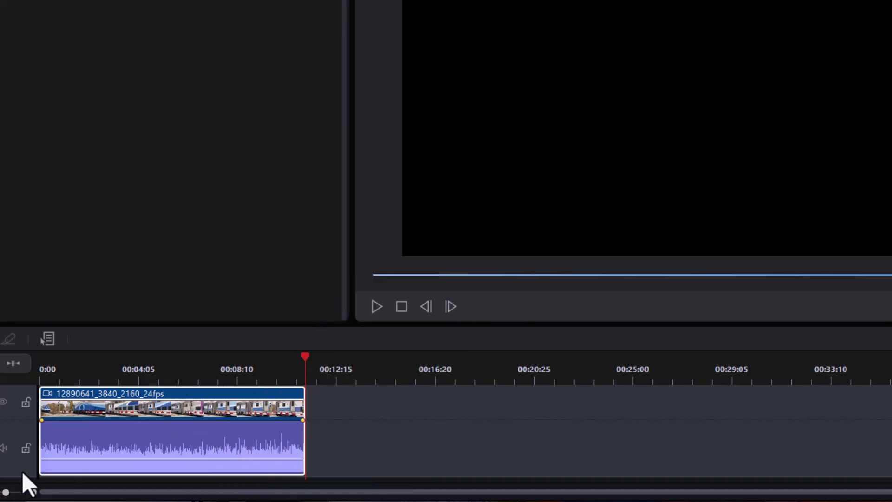
Step: Move the linked clip along the timeline and back toward the start, and reduce the first audio track's height
drag(178, 409, 597, 435)
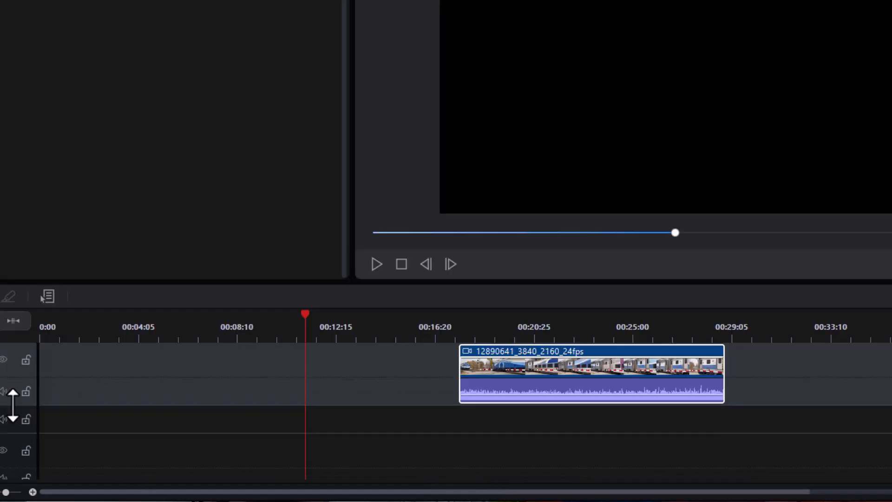
drag(13, 404, 13, 394)
drag(525, 353, 165, 376)
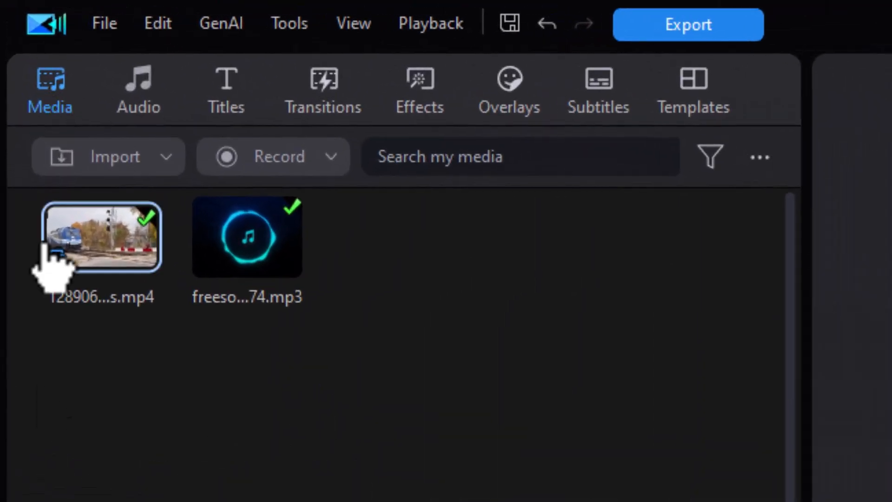
Step: Search the Getty Images and iStock downloadable stock media for "backyard waterfall"
click(9, 186)
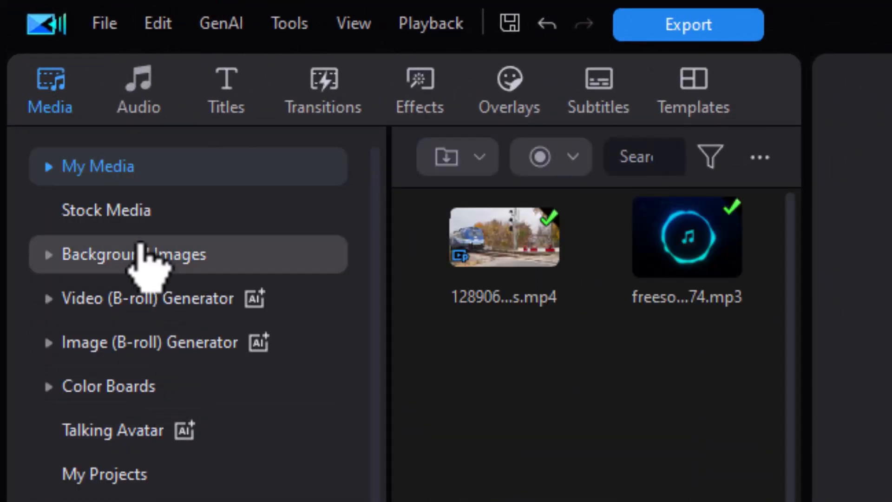
click(144, 214)
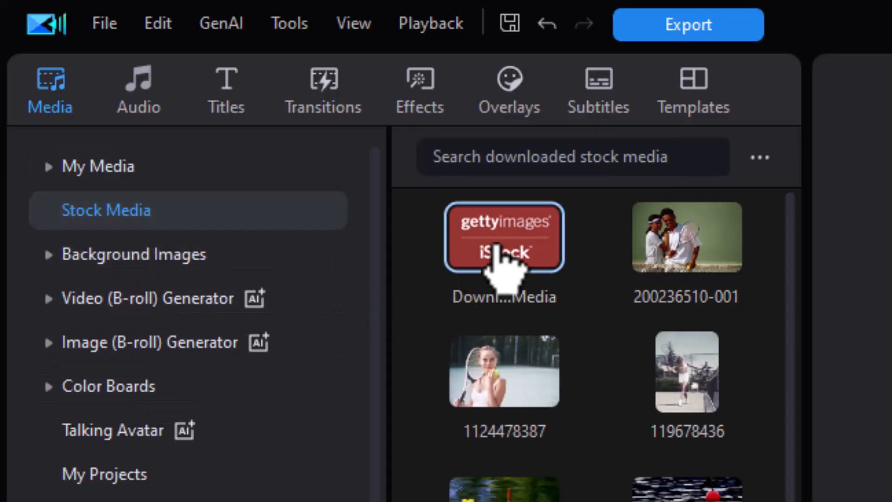
double_click(512, 256)
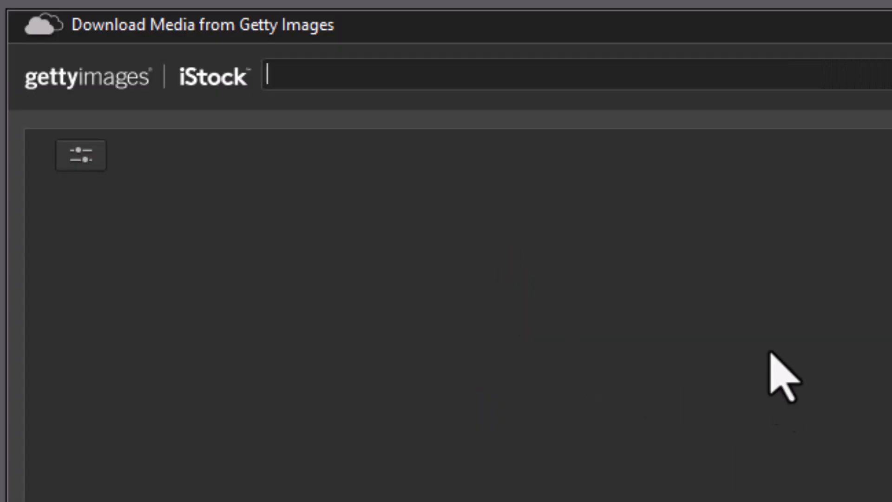
text(backyard waterfall)
key(Return)
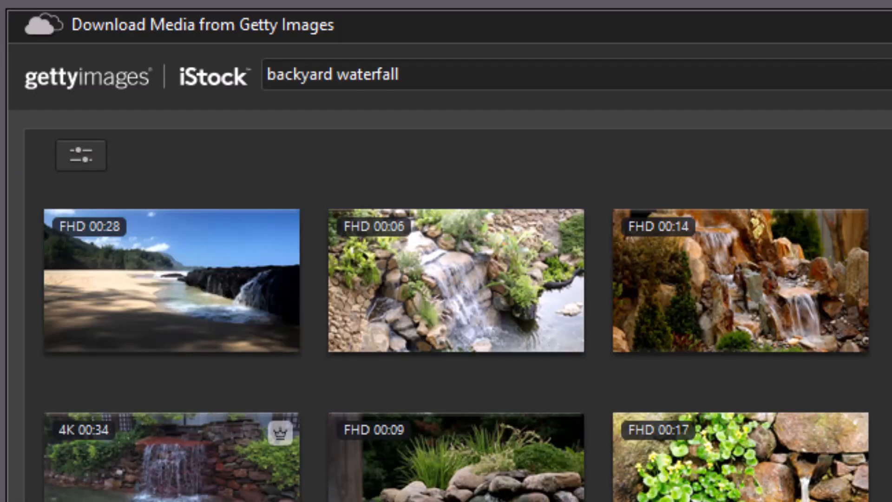
Step: Examine the filter options available for the stock media search results, such as sorting, duration and resolution
mouse_move(757, 215)
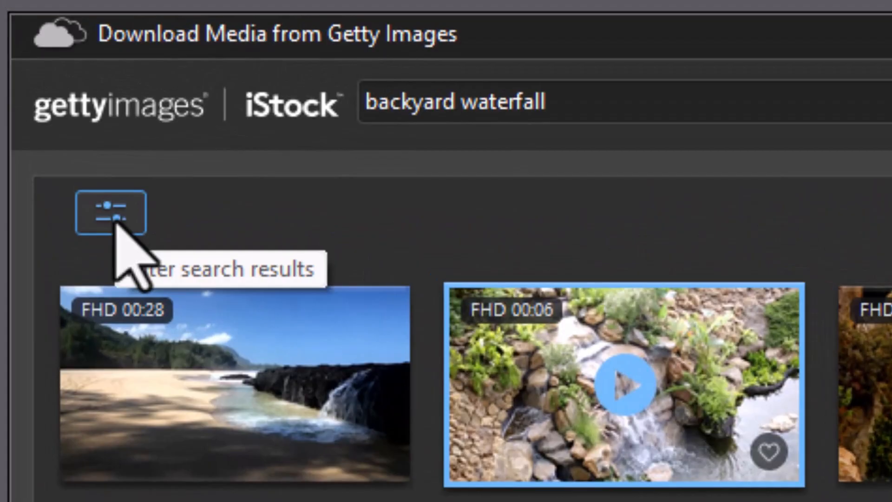
click(114, 217)
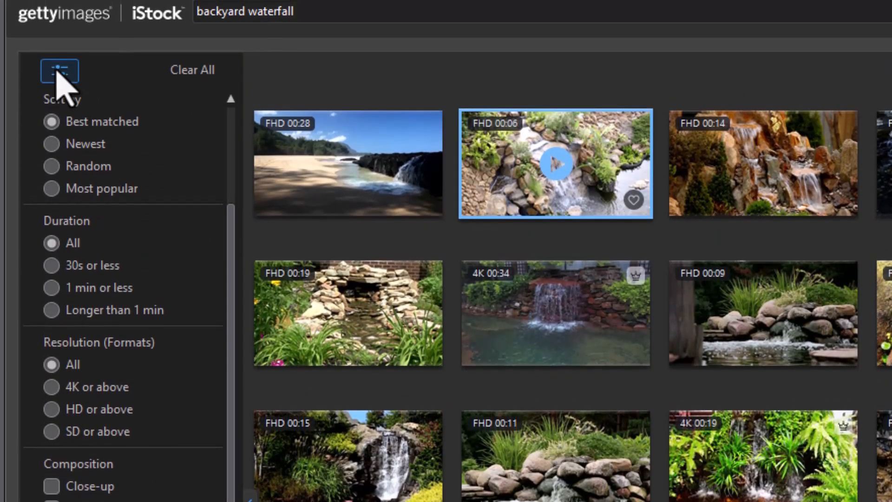
click(56, 70)
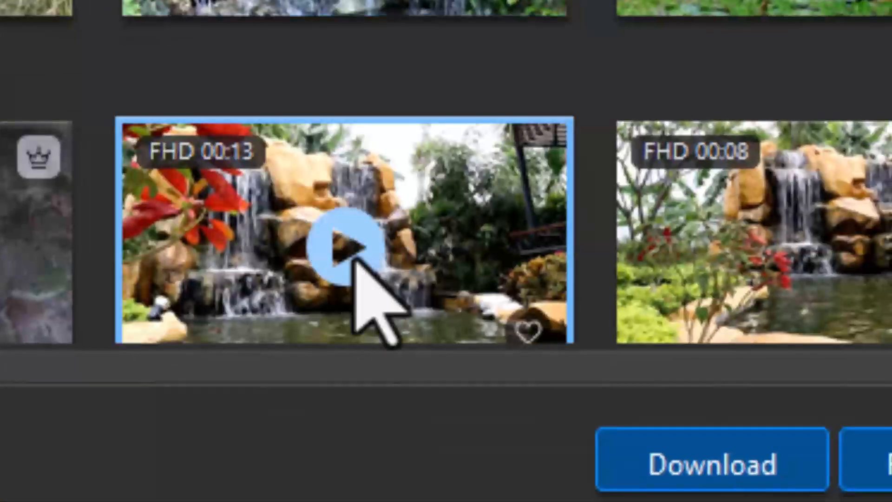
Step: Download the selected garden waterfall clip and place it on the first video track after the train clip, starting at about 19 seconds
click(723, 464)
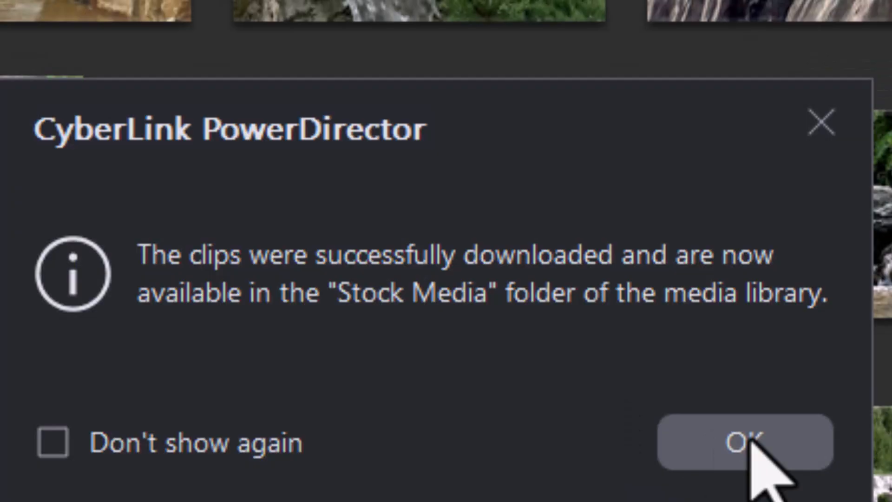
click(748, 444)
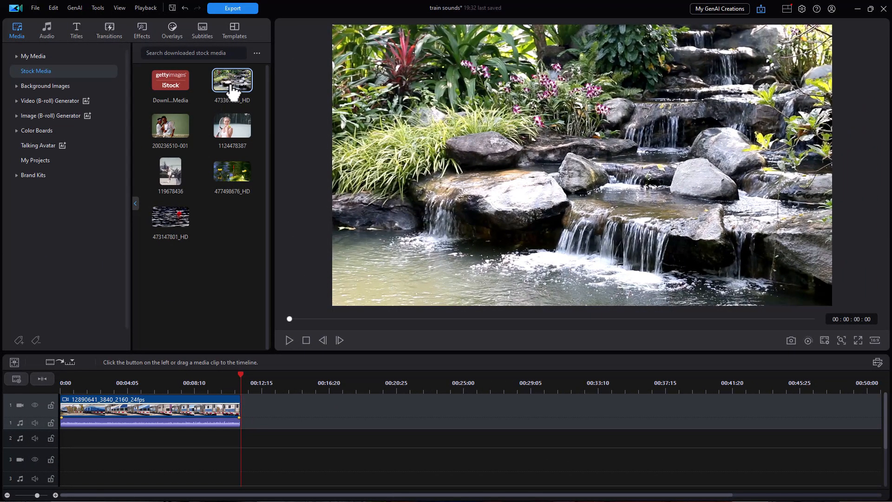
drag(242, 80, 376, 403)
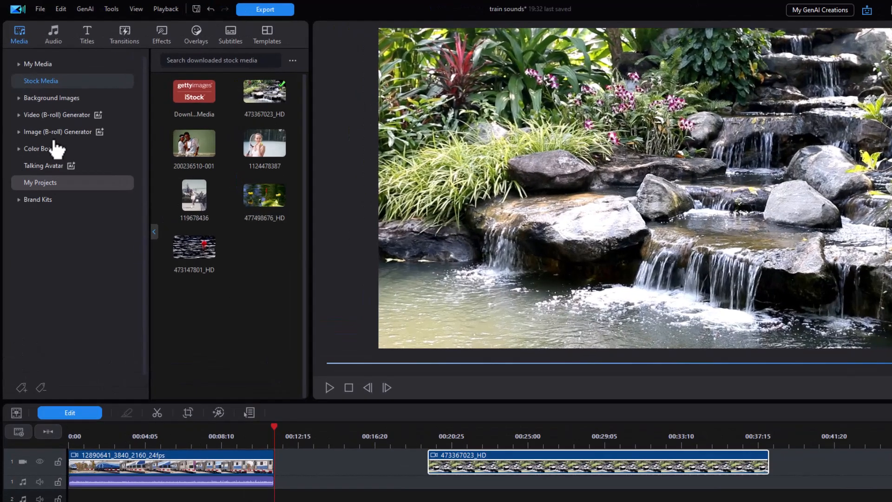
Step: Search the built-in sound effects for "water"
click(46, 28)
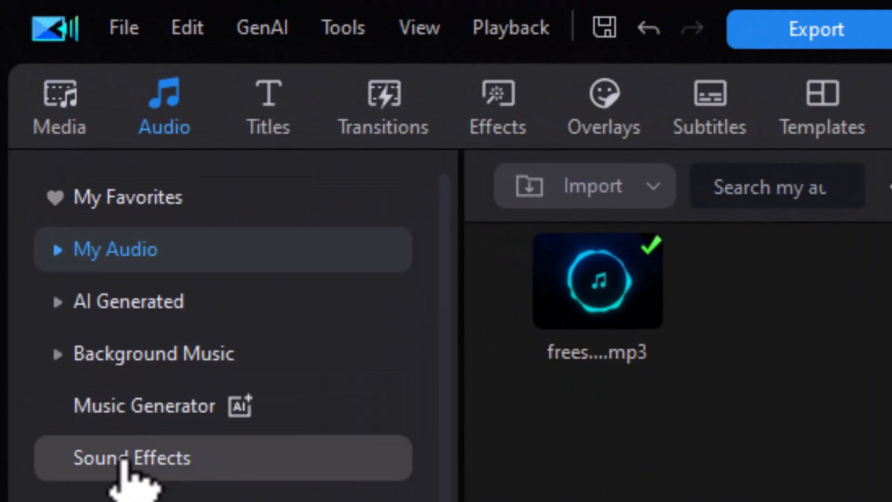
click(123, 460)
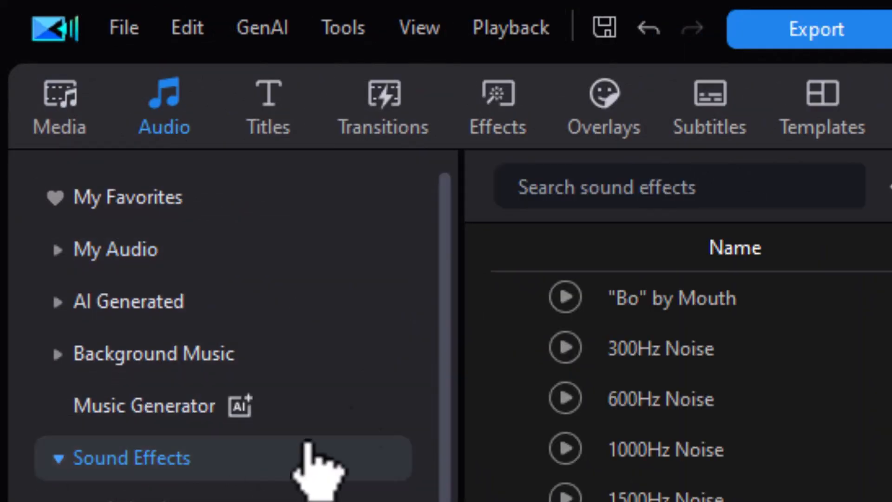
click(584, 193)
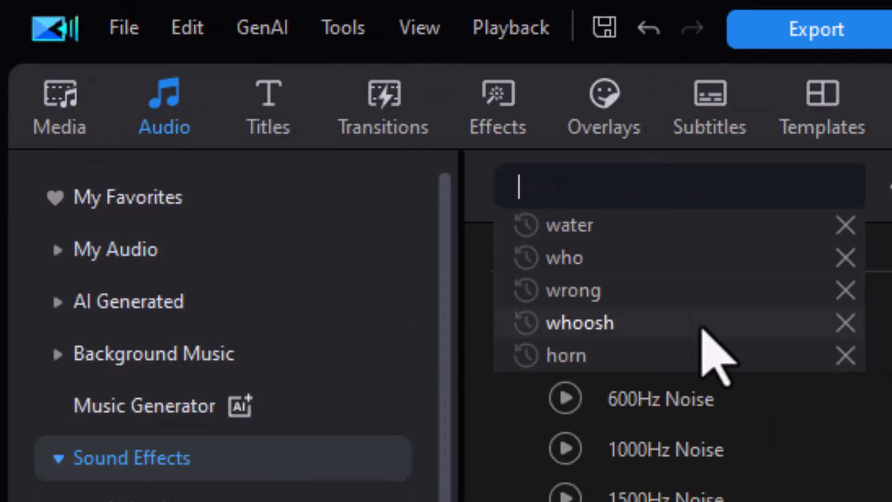
click(604, 226)
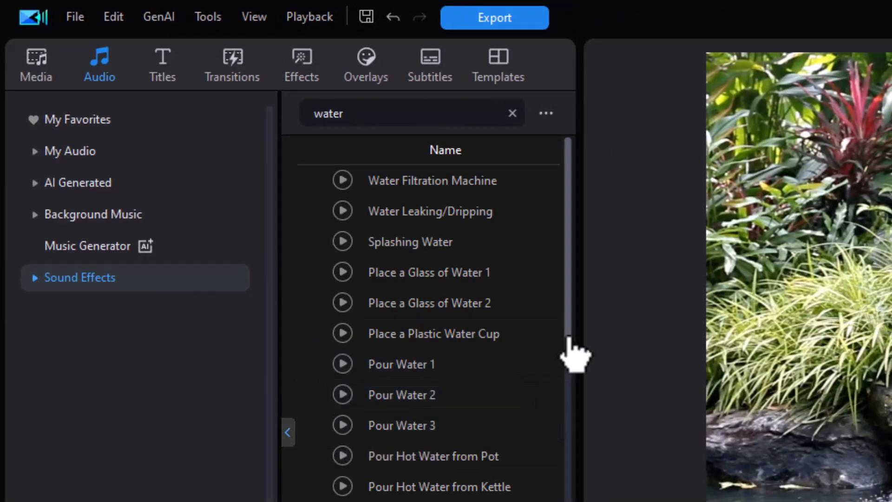
Step: Add the Spring Water 1 sound effect to the first audio track, aligned with the start of the waterfall clip
drag(569, 354, 749, 483)
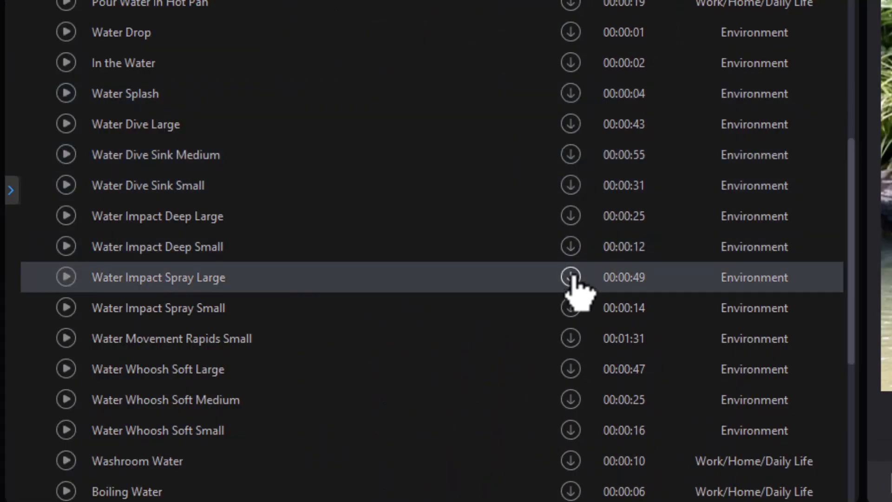
scroll(474, 279, down, 4)
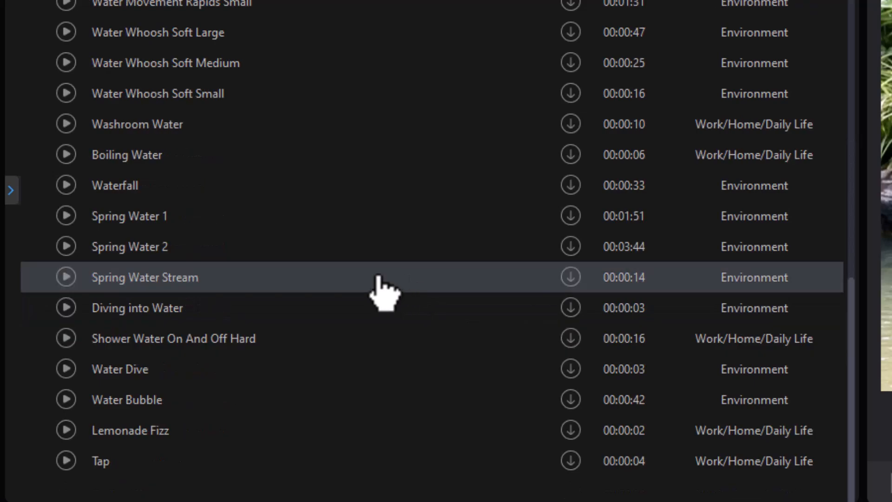
click(225, 216)
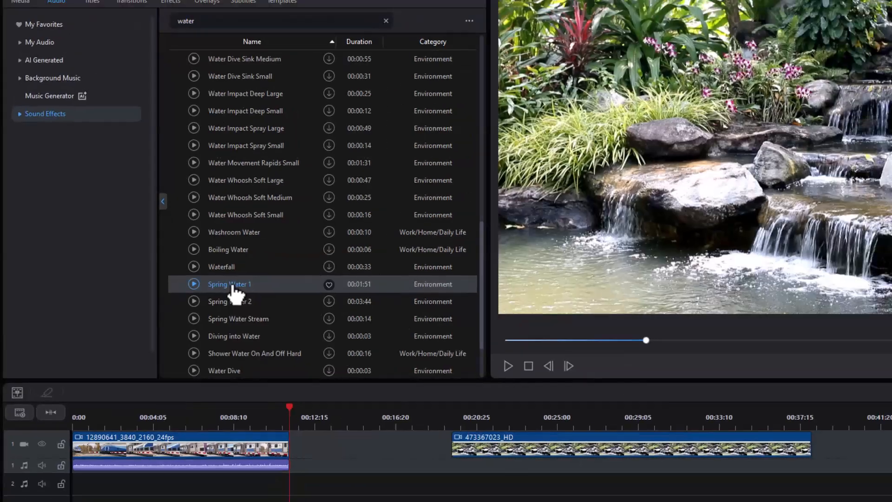
drag(415, 342, 787, 501)
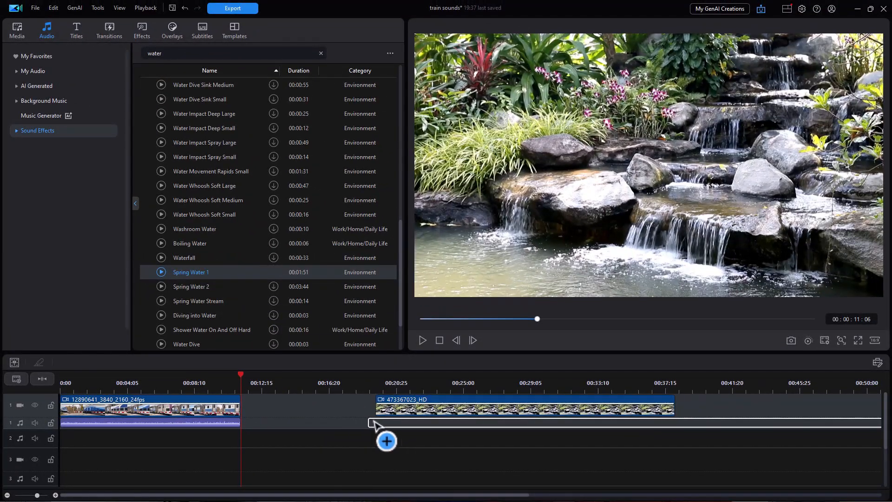
drag(378, 422, 378, 422)
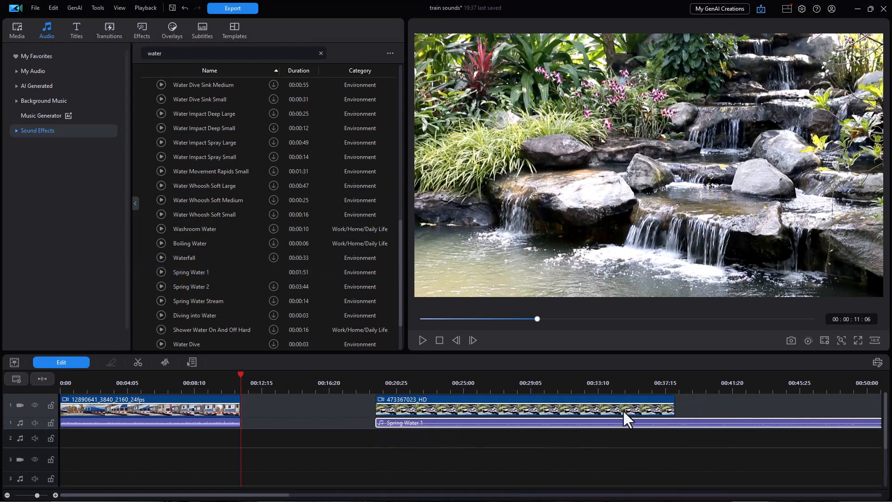
Step: Split the Spring Water 1 audio clip at the end of the waterfall video clip
click(656, 407)
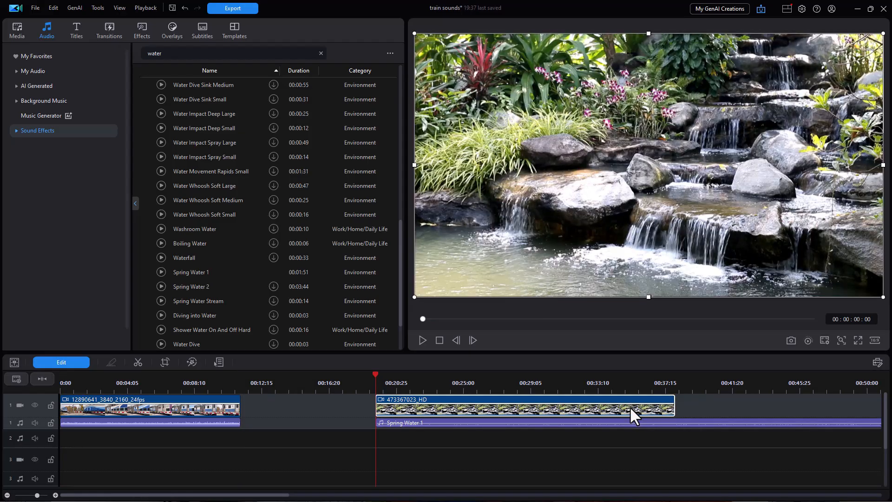
key(End)
click(707, 422)
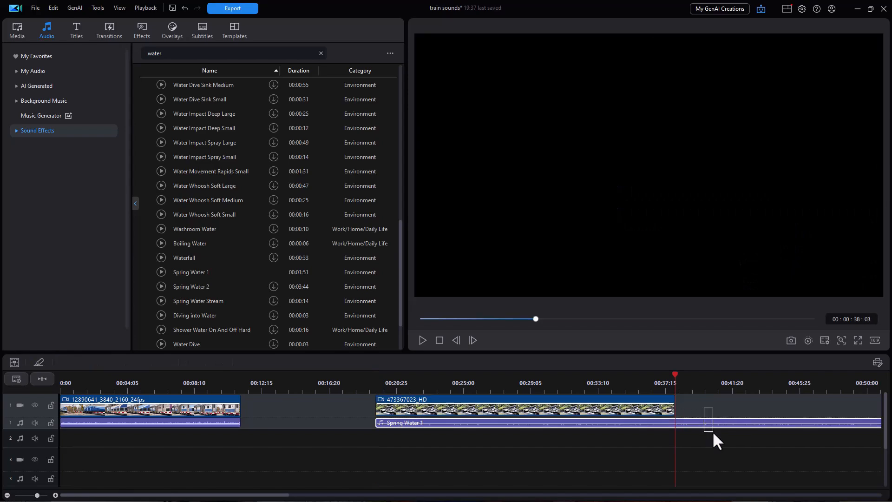
key(ctrl+t)
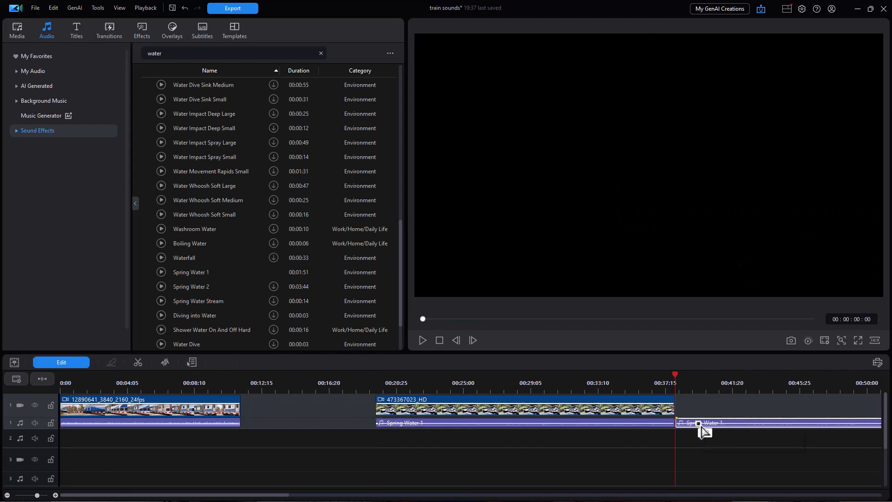
Step: Link the waterfall video clip and the Spring Water 1 audio segment beneath it together
drag(537, 455, 556, 416)
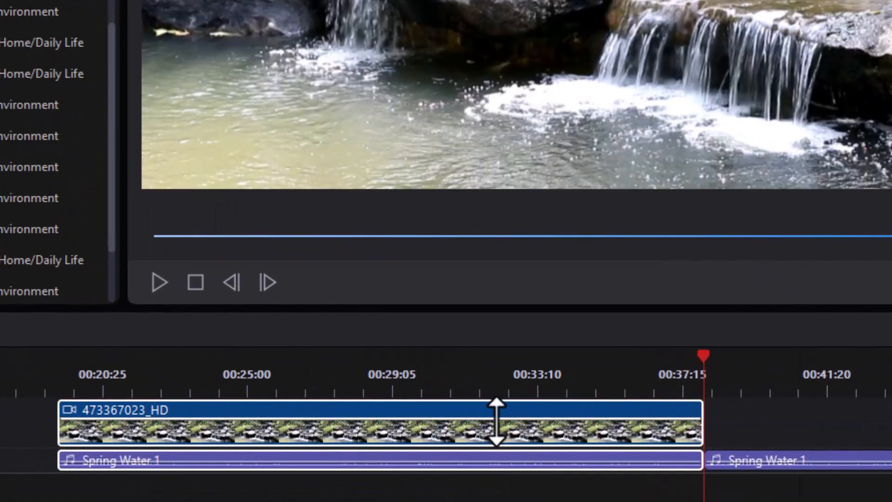
right_click(497, 420)
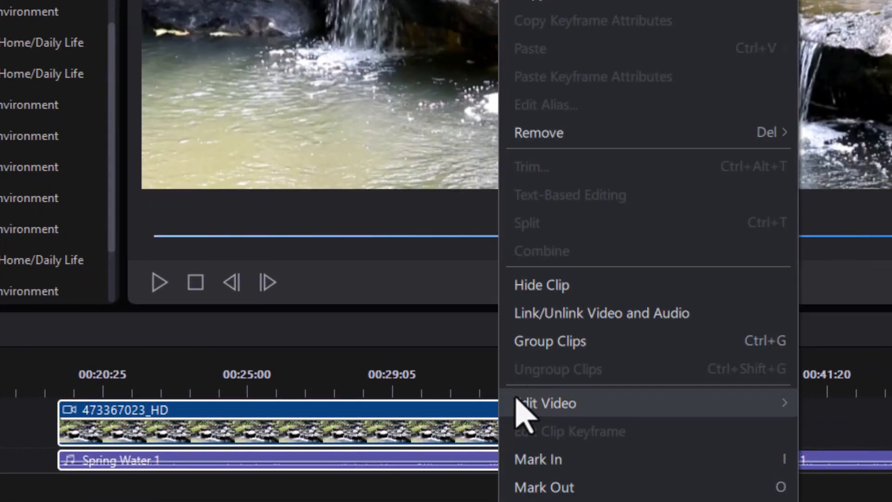
click(551, 314)
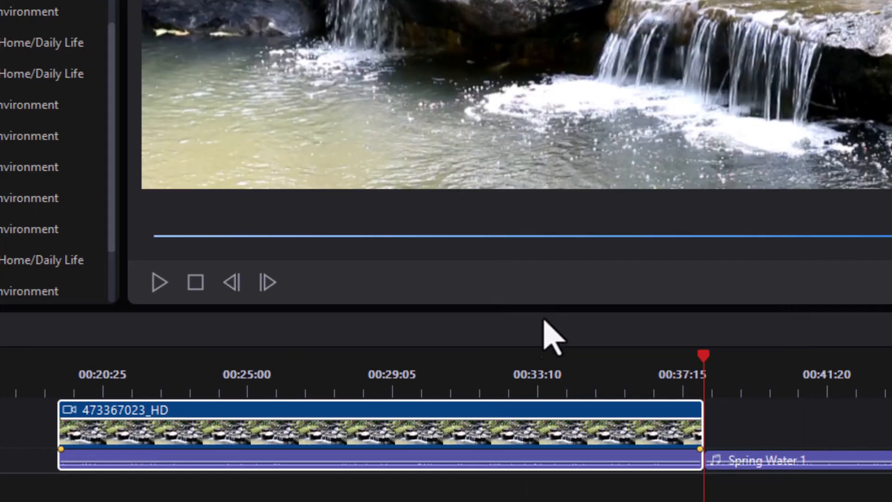
Step: Delete the excess Spring Water 1 audio after the waterfall clip and play the linked clip from its start
click(837, 462)
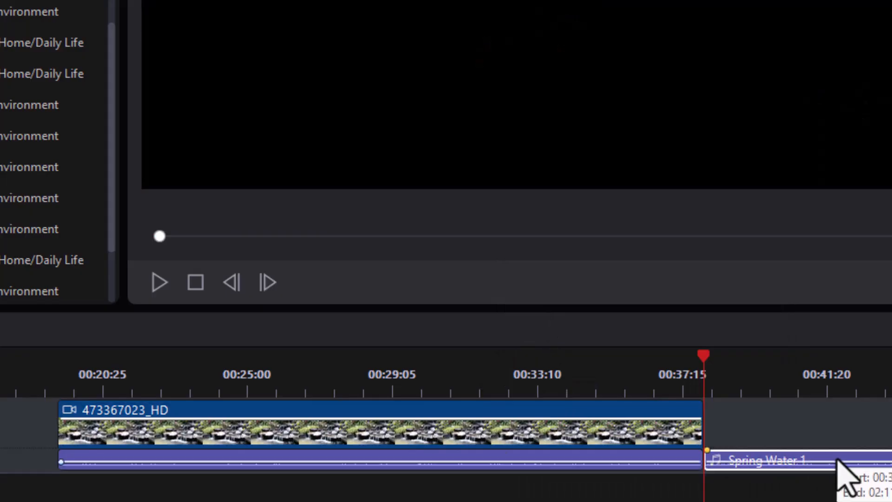
key(Delete)
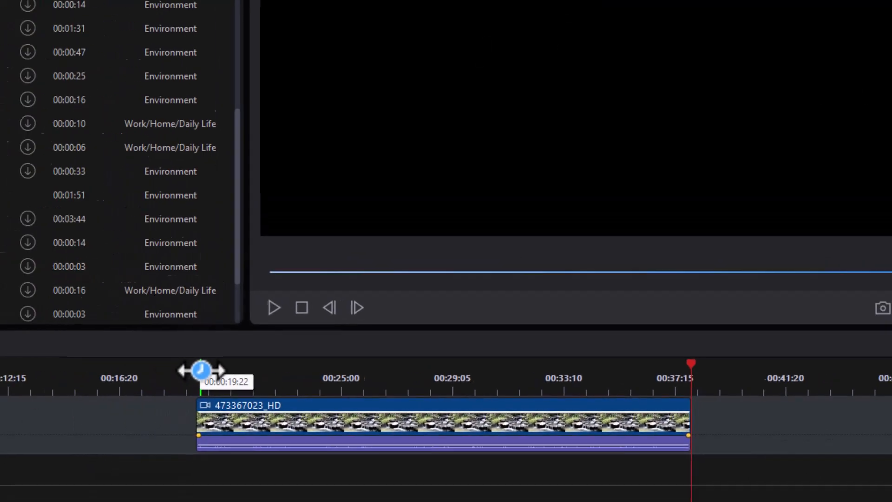
click(59, 388)
click(422, 339)
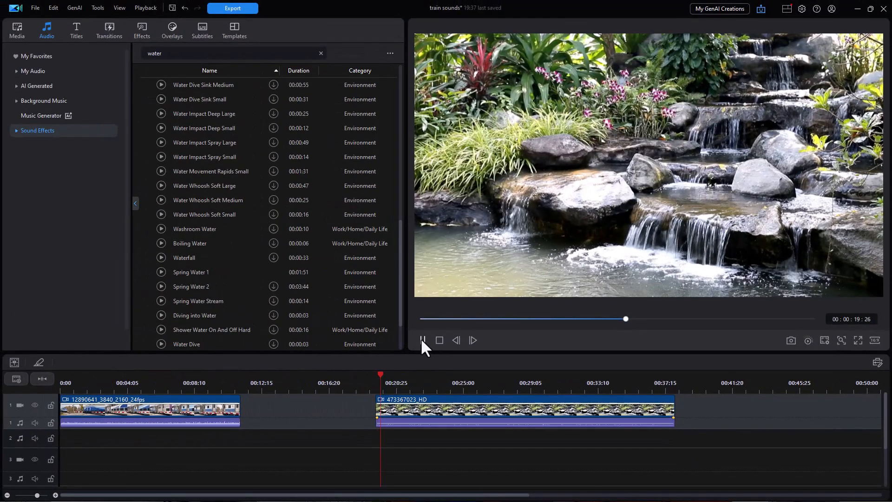